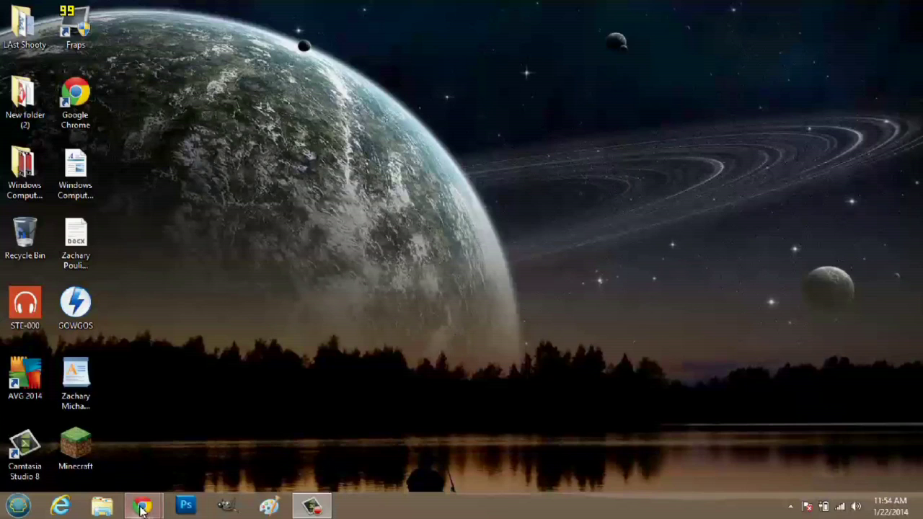
{"action": "mouse_move", "coordinate": [154, 494]}
{"action": "left_click", "coordinate": [255, 445]}
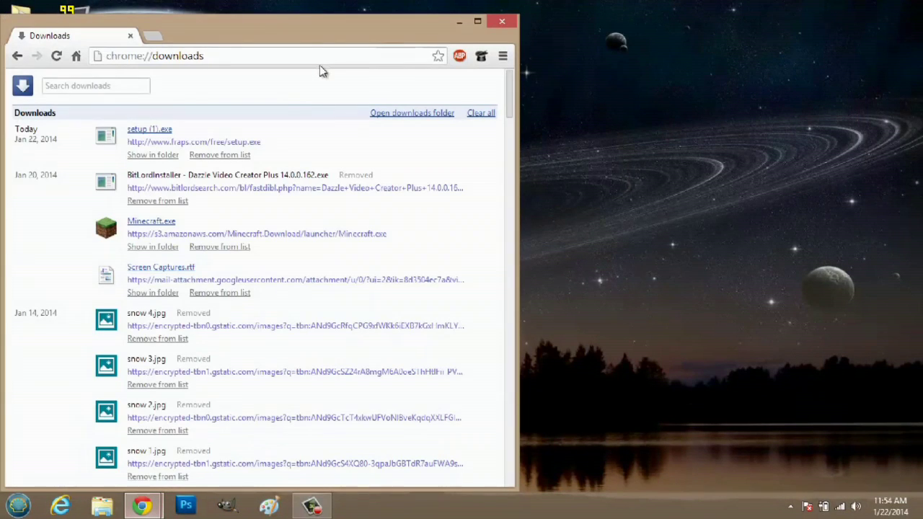
{"action": "left_click", "coordinate": [380, 49]}
{"action": "type", "text": "www.google"}
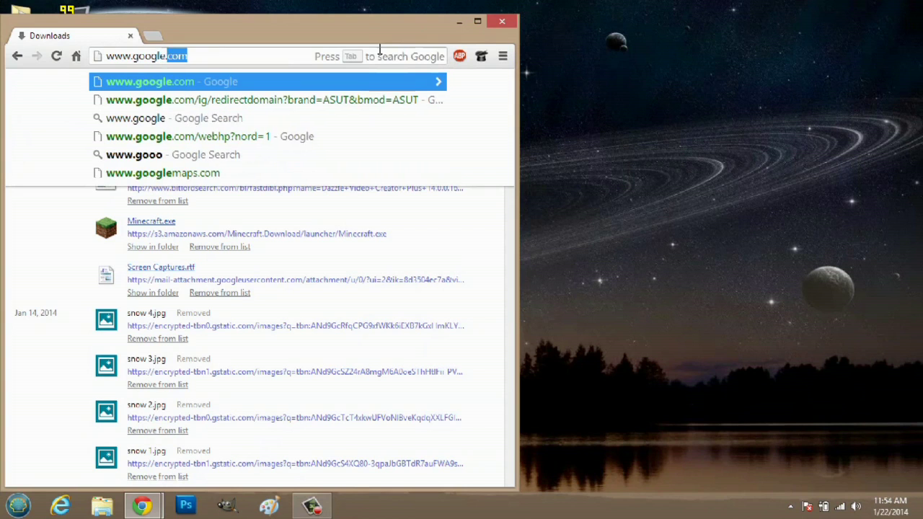
{"action": "key", "text": "Return"}
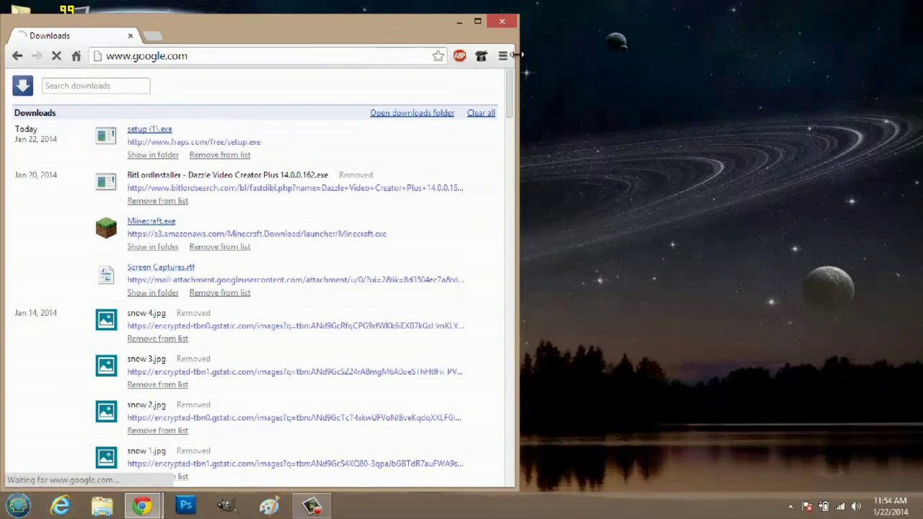
Maximize the browser, search Google for camtasia and open the TechSmith Camtasia result.
{"action": "left_click", "coordinate": [477, 20]}
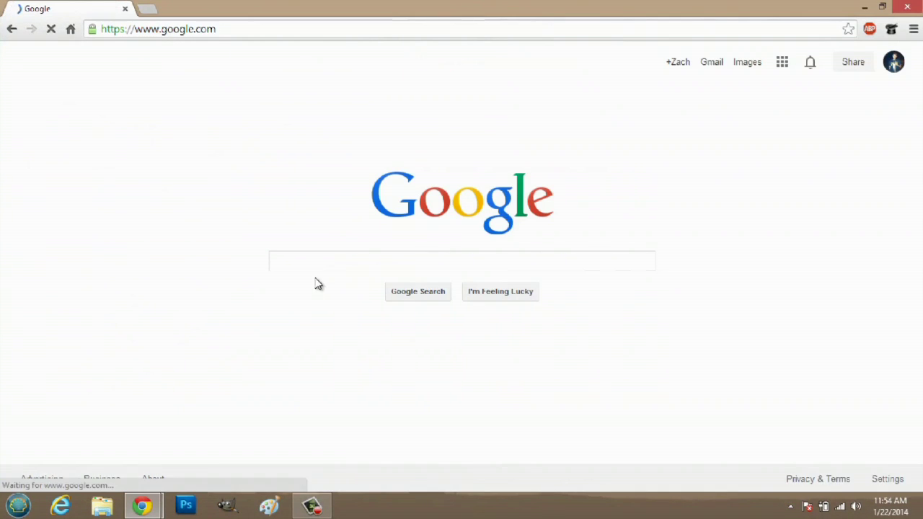
{"action": "type", "text": "cam"}
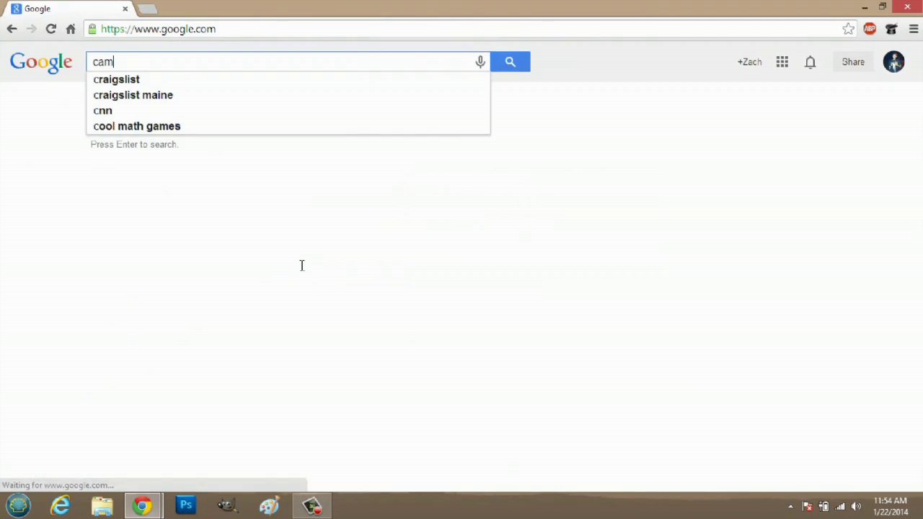
{"action": "type", "text": "tasia"}
{"action": "key", "text": "Return"}
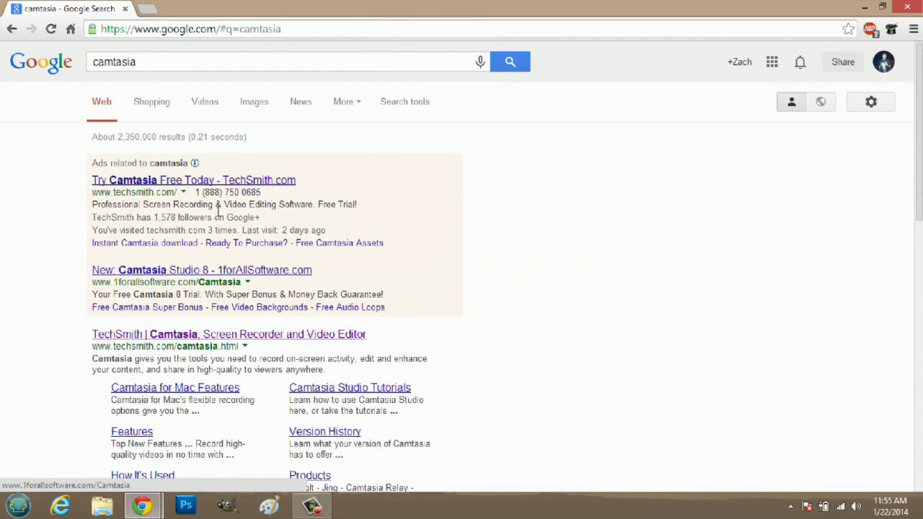
{"action": "left_click", "coordinate": [148, 335]}
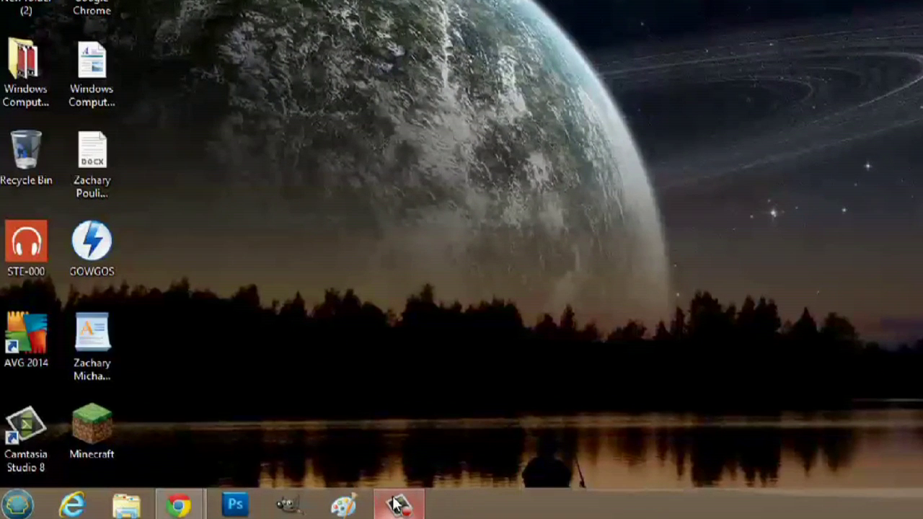
Minimize the recorder, launch Camtasia Studio 8, dismiss its Welcome screen, and restore the recorder.
{"action": "left_click", "coordinate": [396, 504]}
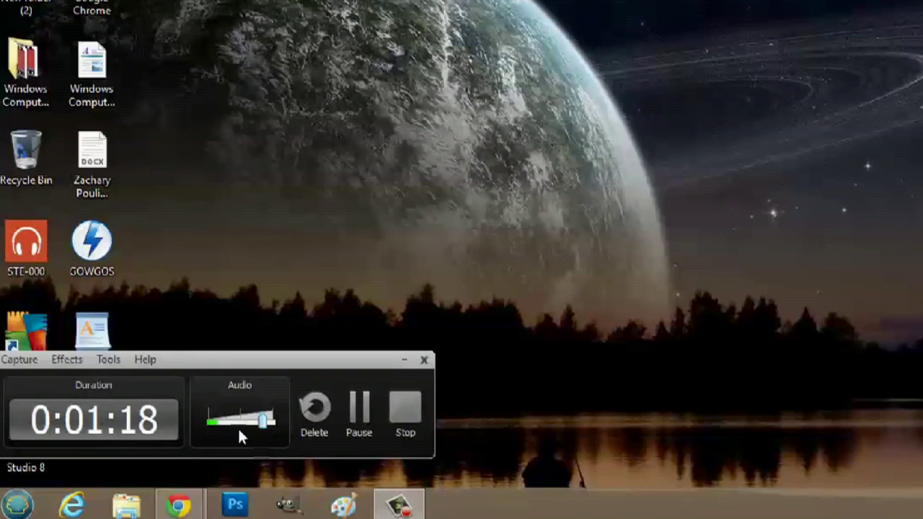
{"action": "left_click", "coordinate": [401, 360]}
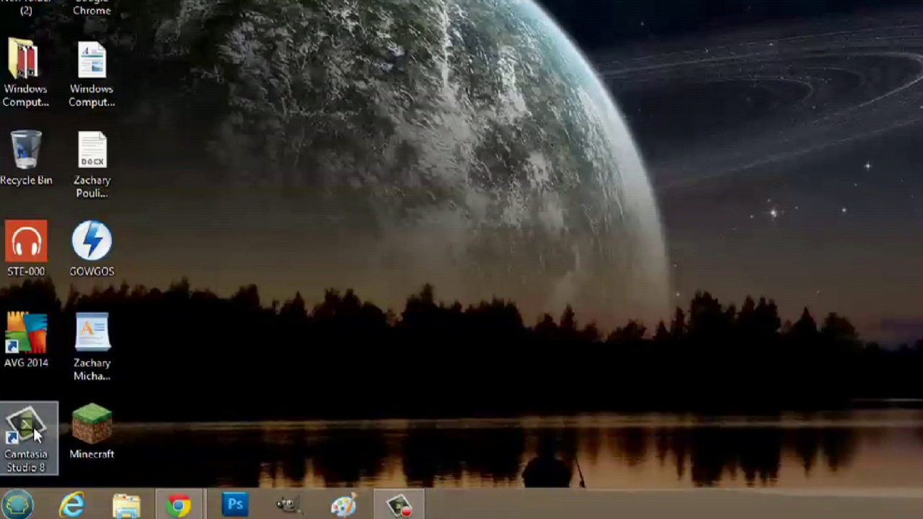
{"action": "double_click", "coordinate": [15, 442]}
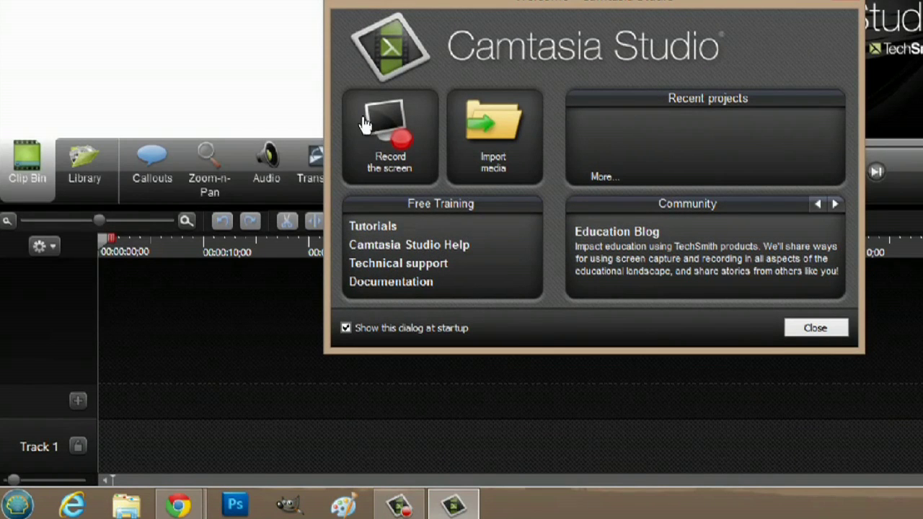
{"action": "left_click", "coordinate": [384, 171]}
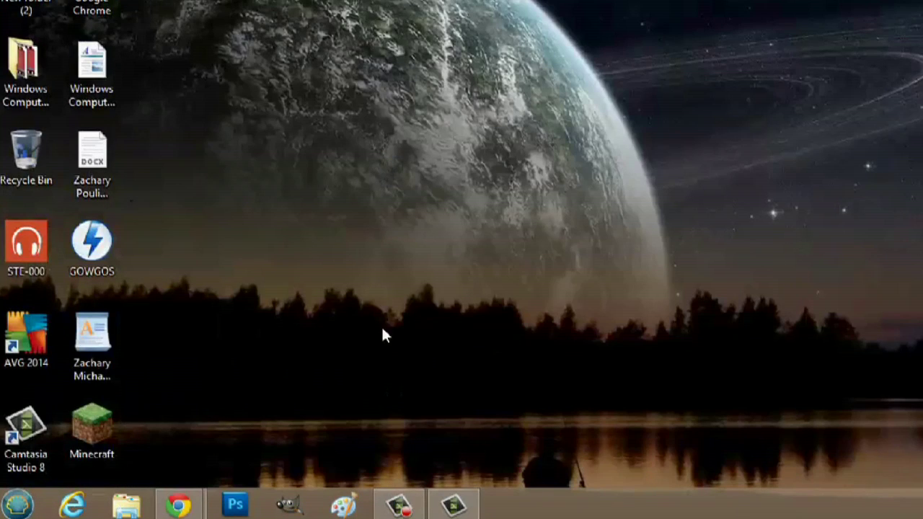
{"action": "left_click", "coordinate": [401, 507]}
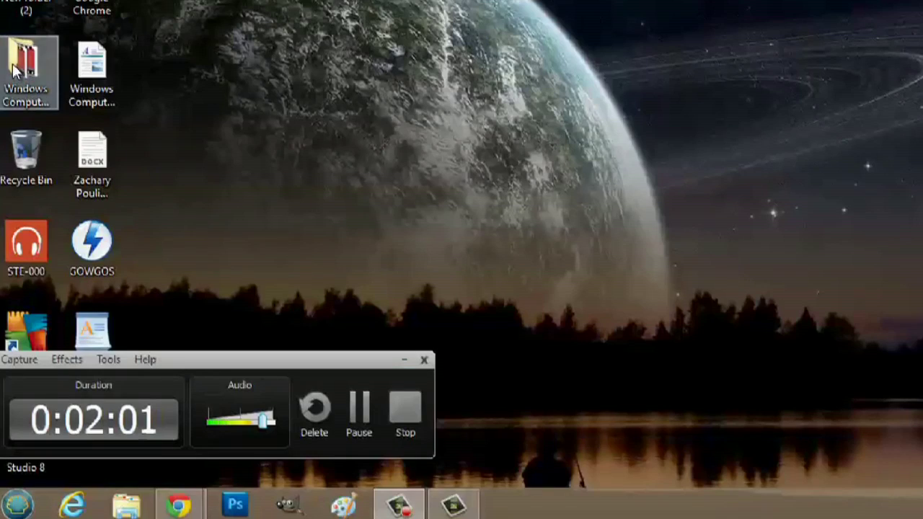
Open the Windows Computer General Operation folder, enlarge it to show recordings 01–09, then return to Camtasia Studio.
{"action": "double_click", "coordinate": [17, 68]}
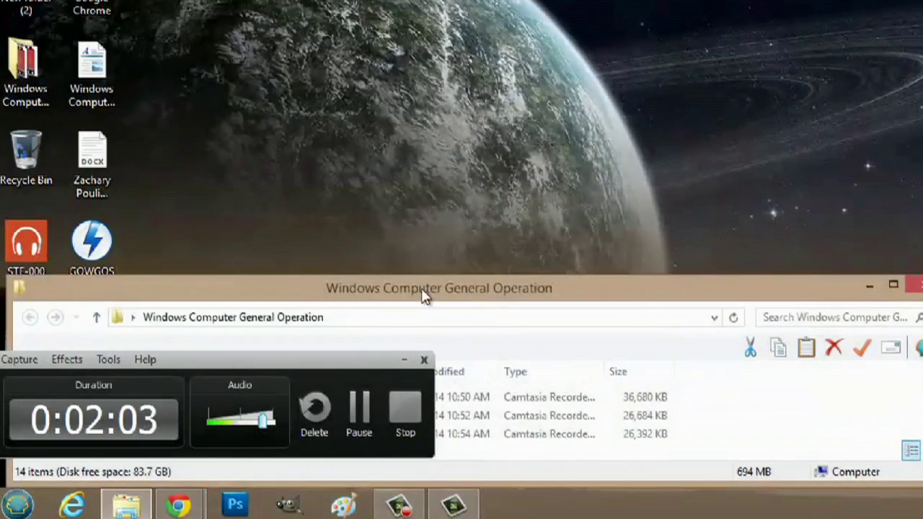
{"action": "left_click_drag", "start_coordinate": [759, 292], "coordinate": [797, 3]}
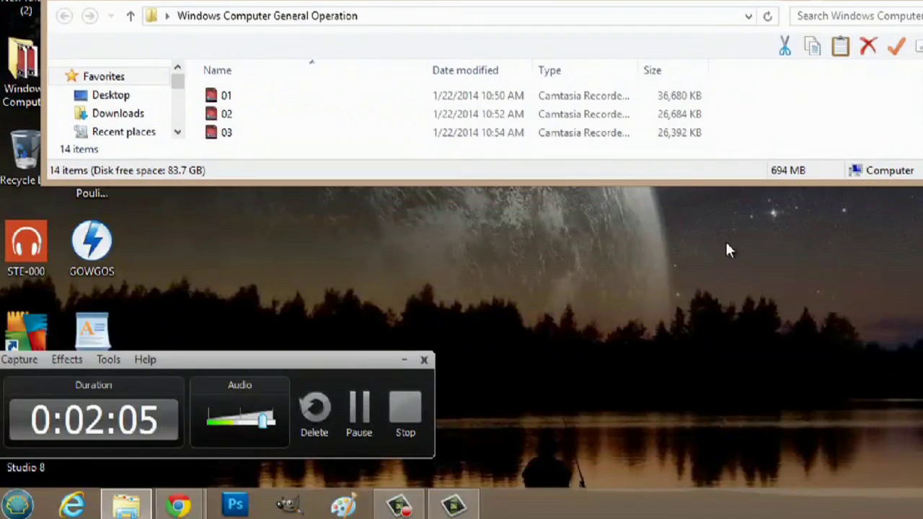
{"action": "left_click_drag", "start_coordinate": [679, 183], "coordinate": [678, 392]}
{"action": "left_click", "coordinate": [225, 204]}
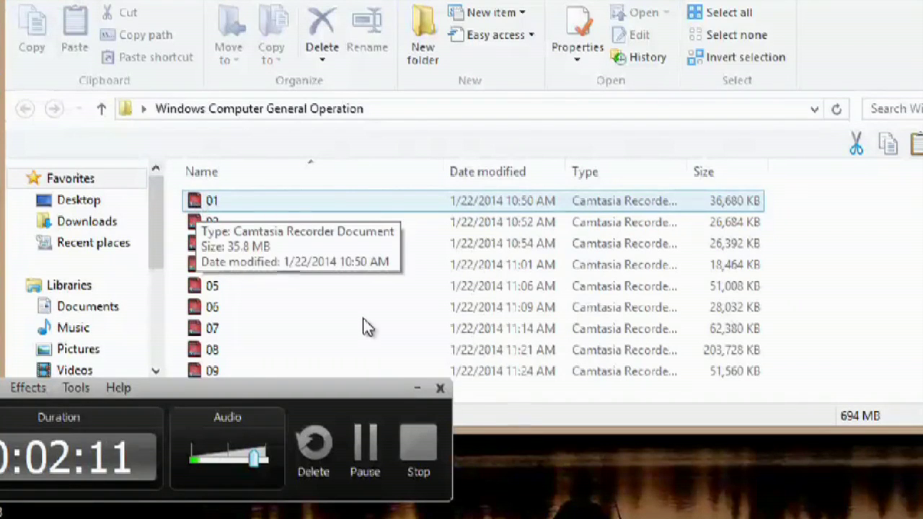
{"action": "left_click", "coordinate": [282, 269]}
{"action": "key", "text": "alt+Tab"}
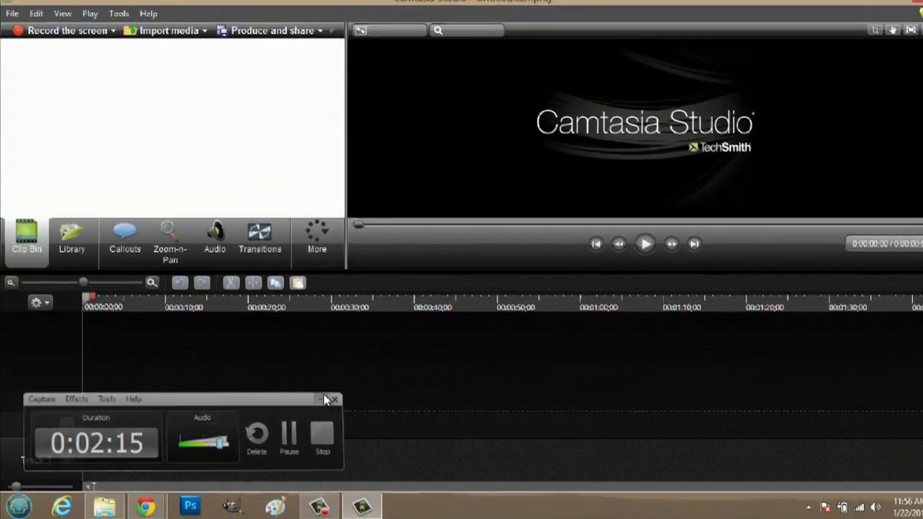
Drag recording 01 into the Clip Bin and add 01.camrec to the timeline at the playhead.
{"action": "left_click", "coordinate": [349, 391]}
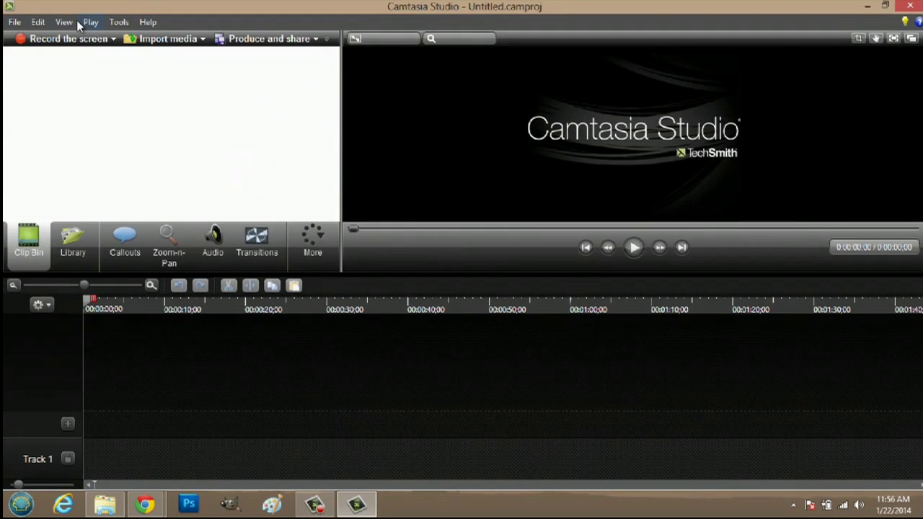
{"action": "left_click", "coordinate": [105, 504]}
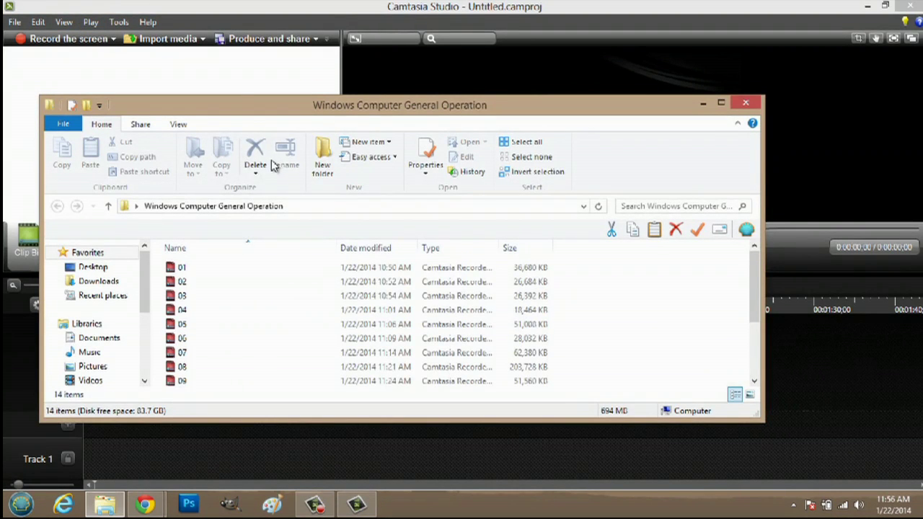
{"action": "left_click_drag", "start_coordinate": [225, 99], "coordinate": [462, 100]}
{"action": "left_click_drag", "start_coordinate": [414, 267], "coordinate": [113, 120]}
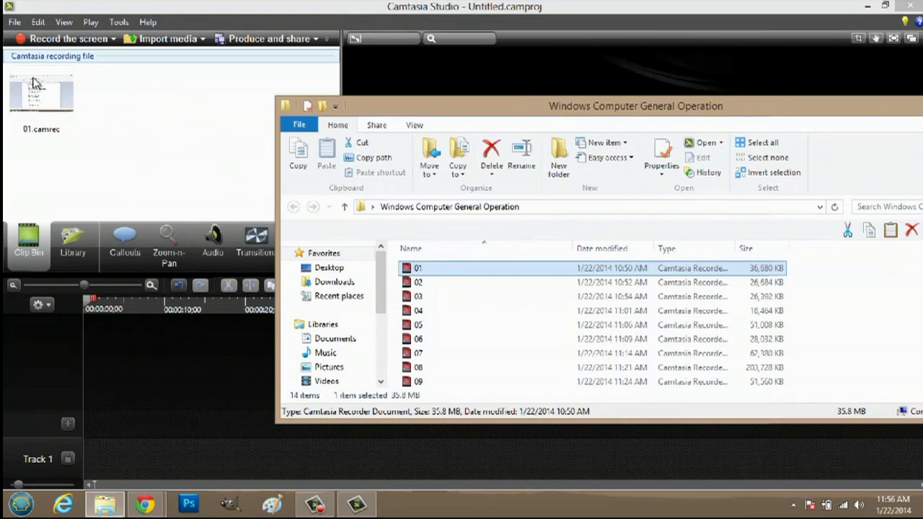
{"action": "left_click", "coordinate": [59, 169]}
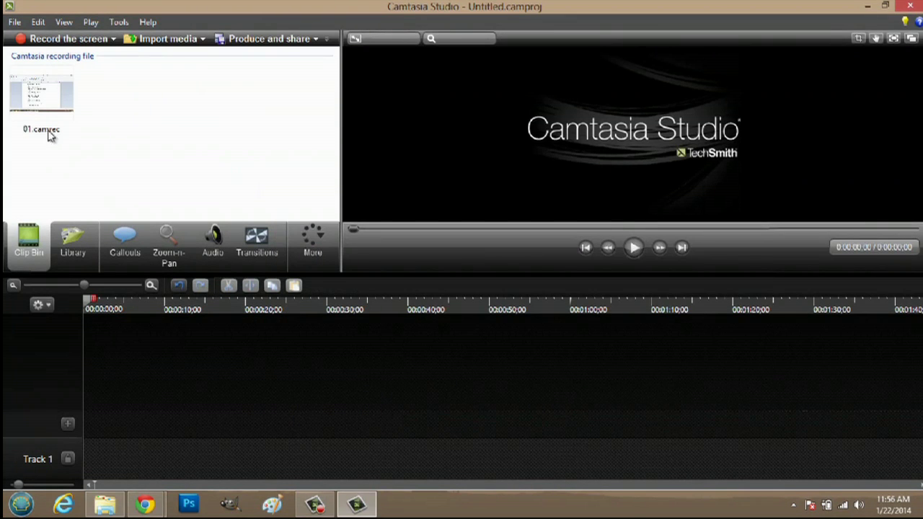
{"action": "right_click", "coordinate": [38, 110]}
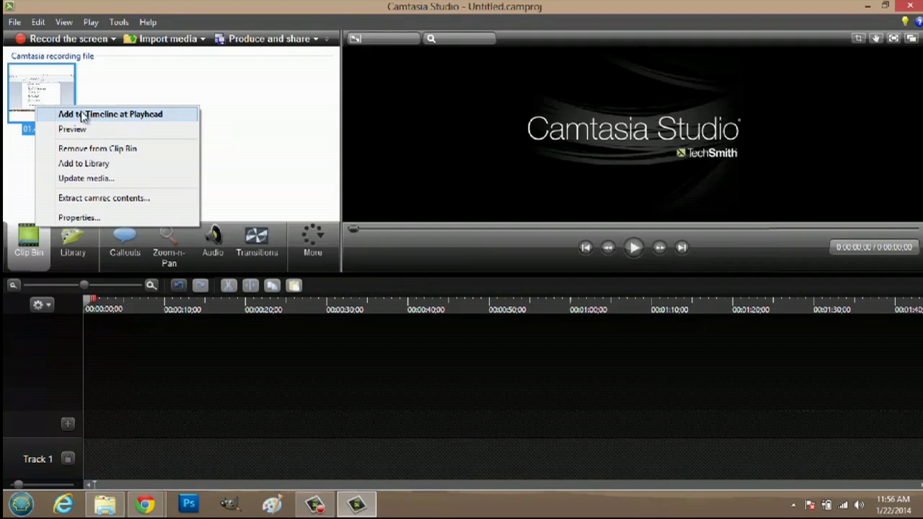
{"action": "left_click", "coordinate": [104, 116]}
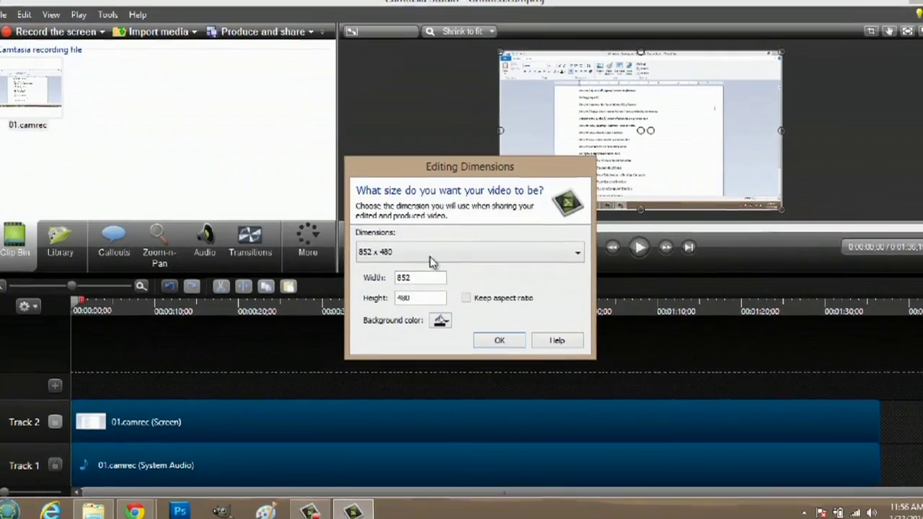
Choose the '1364 x 768 Recording Dimensions' preset for editing dimensions and confirm.
{"action": "left_click", "coordinate": [411, 254]}
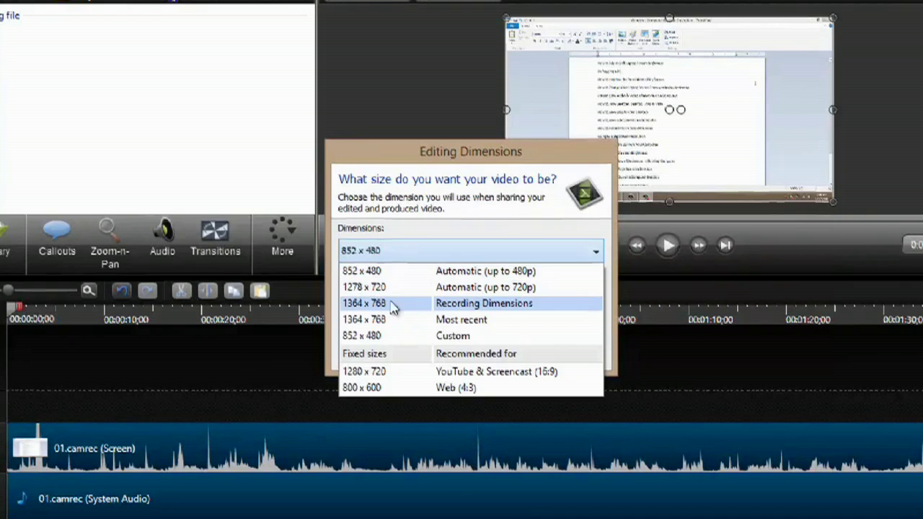
{"action": "left_click", "coordinate": [434, 304]}
{"action": "left_click", "coordinate": [503, 355]}
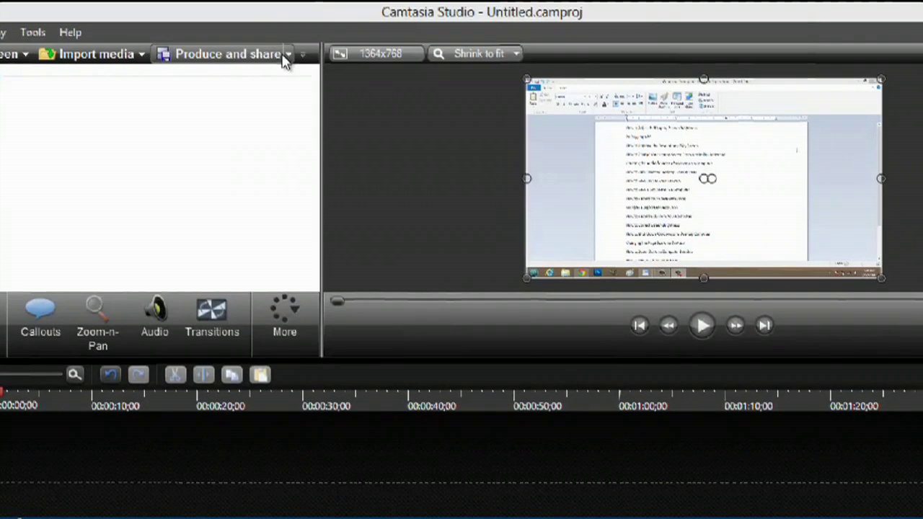
{"action": "left_click", "coordinate": [287, 55]}
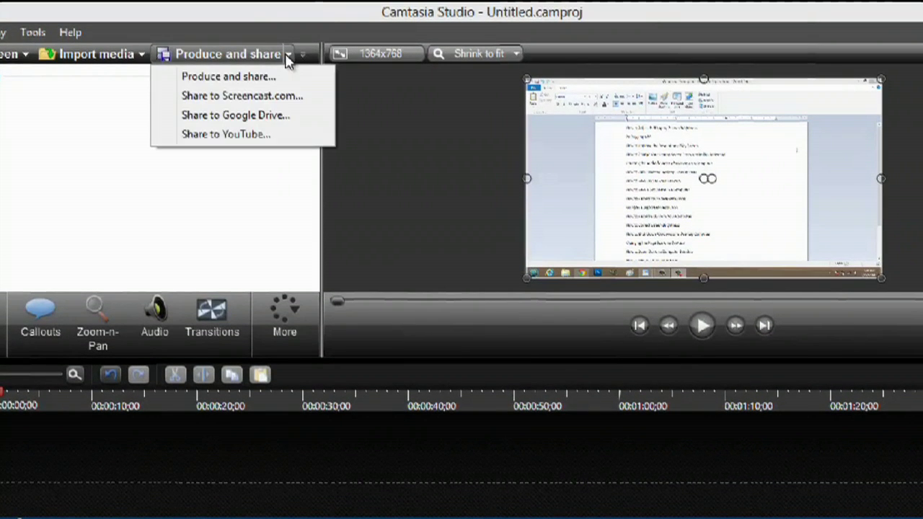
Launch the Production Wizard and choose Add / Edit preset from its preset list.
{"action": "left_click", "coordinate": [225, 77]}
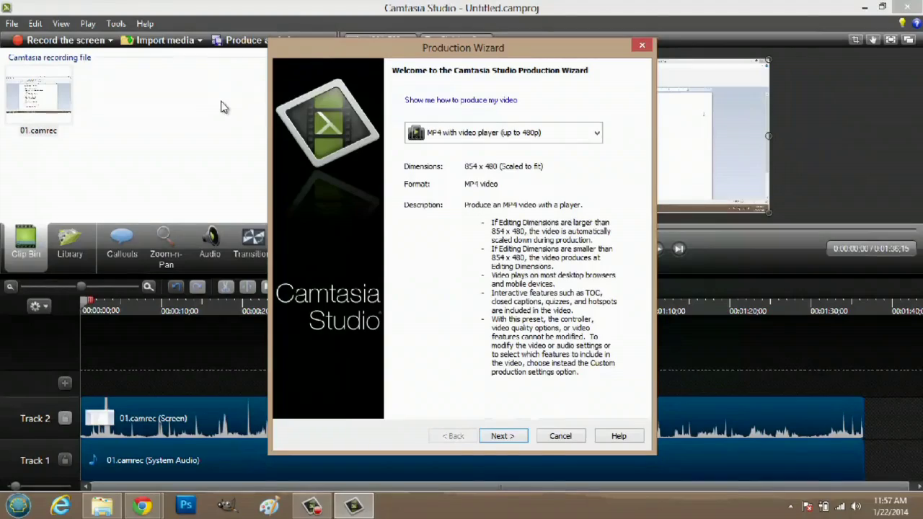
{"action": "left_click", "coordinate": [525, 134]}
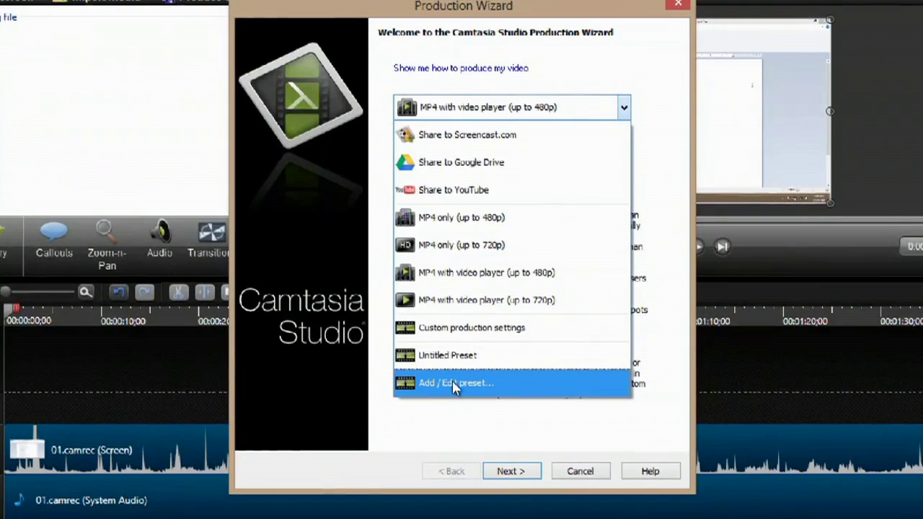
{"action": "left_click", "coordinate": [453, 384]}
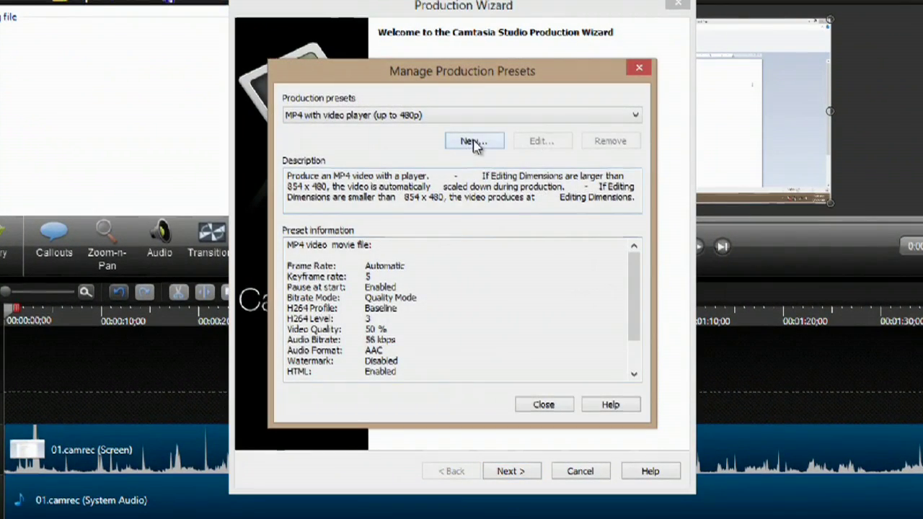
Create a new preset named Transcode using MOV - QuickTime movie output, continuing to its encoding options.
{"action": "left_click", "coordinate": [472, 142]}
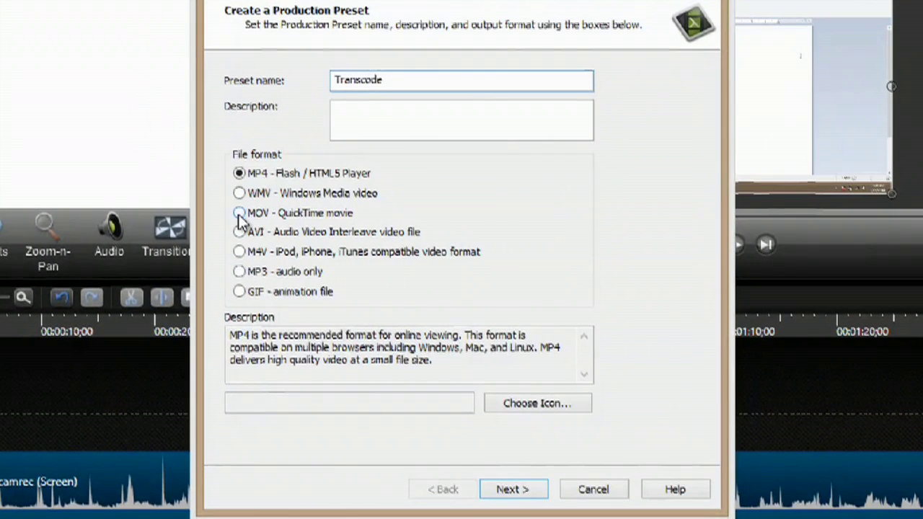
{"action": "left_click", "coordinate": [271, 219]}
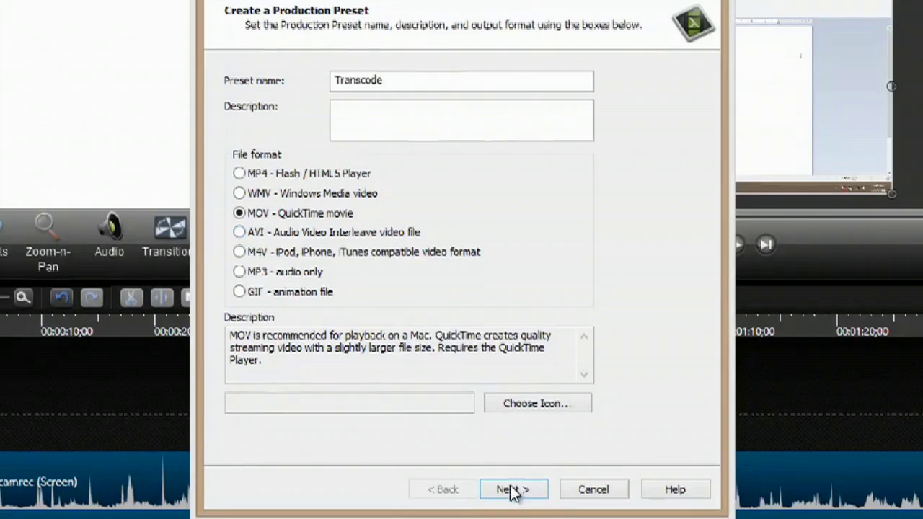
{"action": "left_click", "coordinate": [514, 490]}
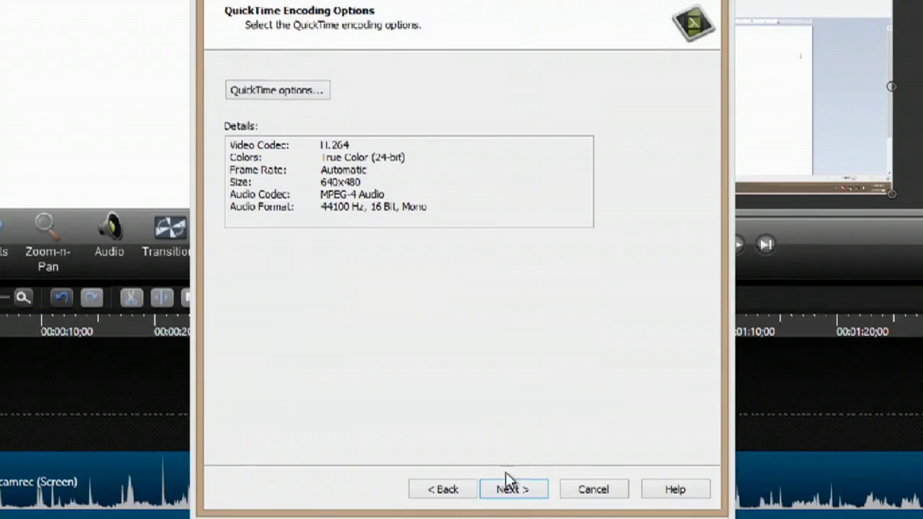
{"action": "left_click", "coordinate": [254, 92]}
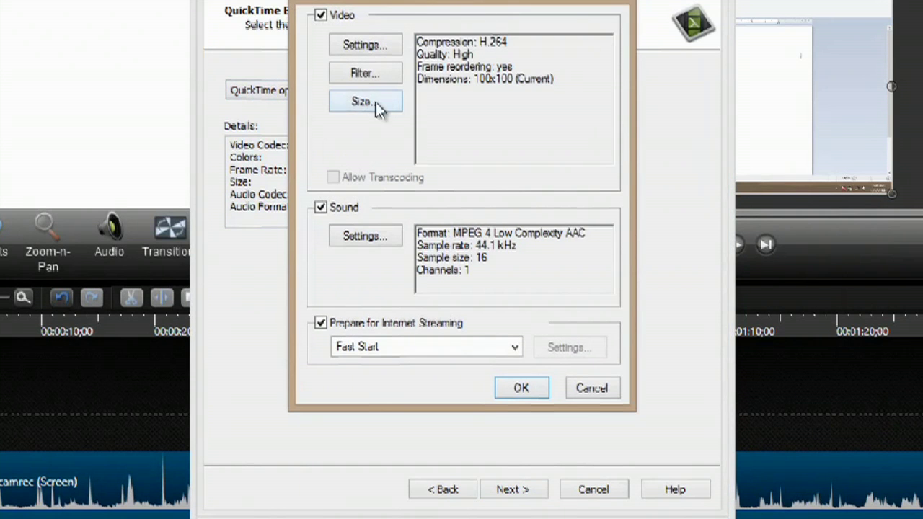
Set the QuickTime export size to HD 1920 x 1080 16:9 and confirm the movie settings.
{"action": "left_click", "coordinate": [366, 102]}
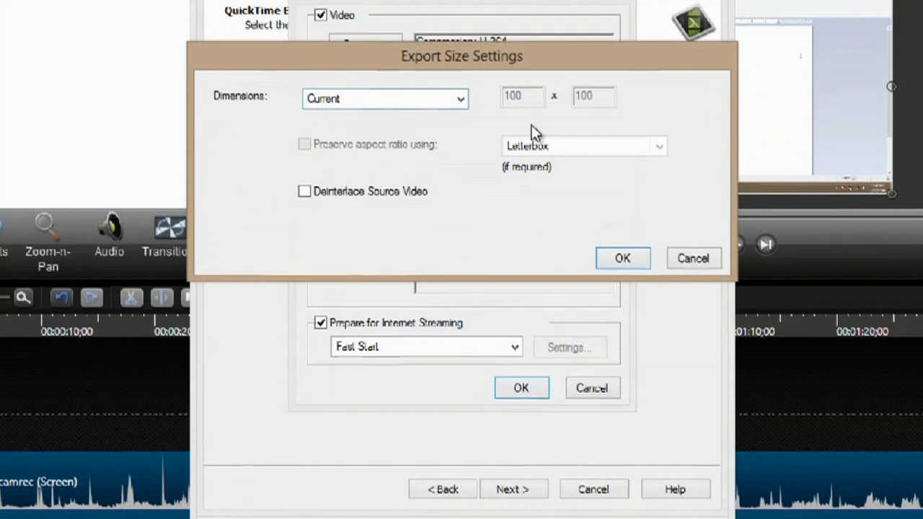
{"action": "left_click", "coordinate": [461, 101]}
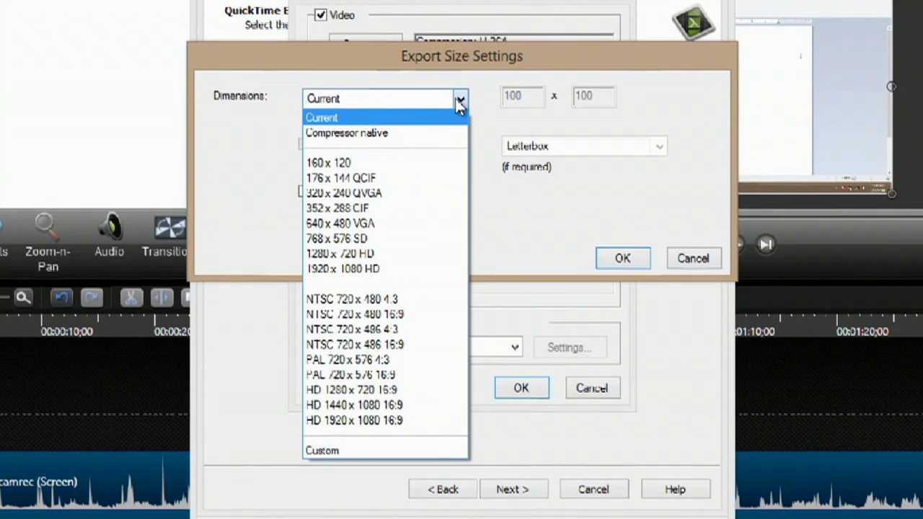
{"action": "left_click", "coordinate": [391, 422]}
{"action": "left_click", "coordinate": [626, 256]}
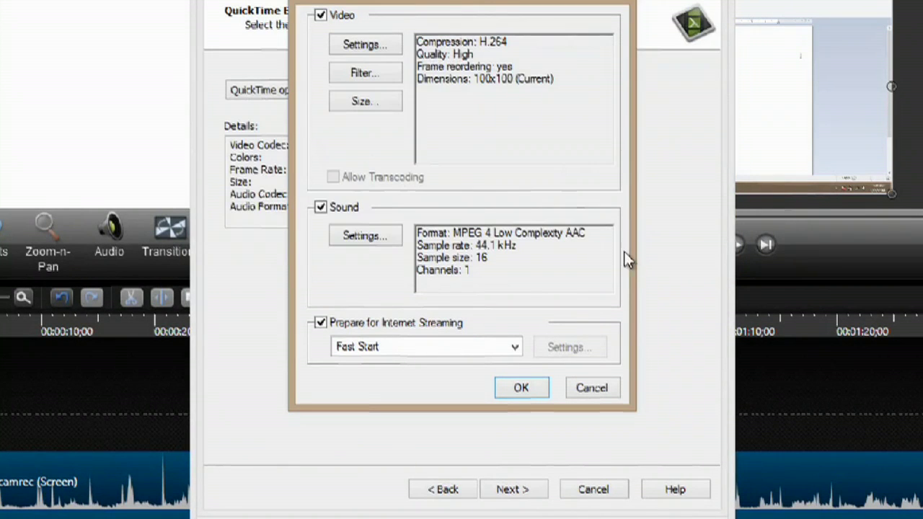
{"action": "left_click", "coordinate": [522, 389]}
Pass the Video Size and Video Options pages, finish the Transcode preset, and close the manager.
{"action": "left_click", "coordinate": [511, 491]}
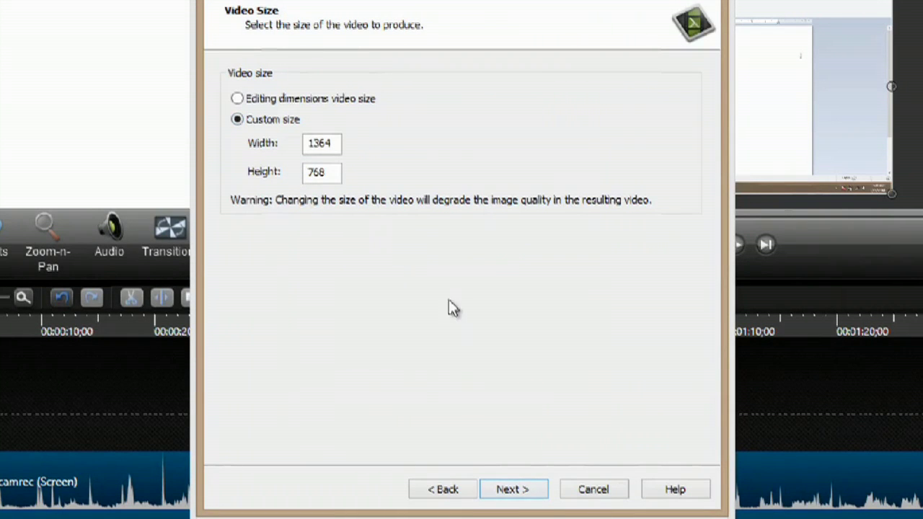
{"action": "left_click", "coordinate": [510, 490]}
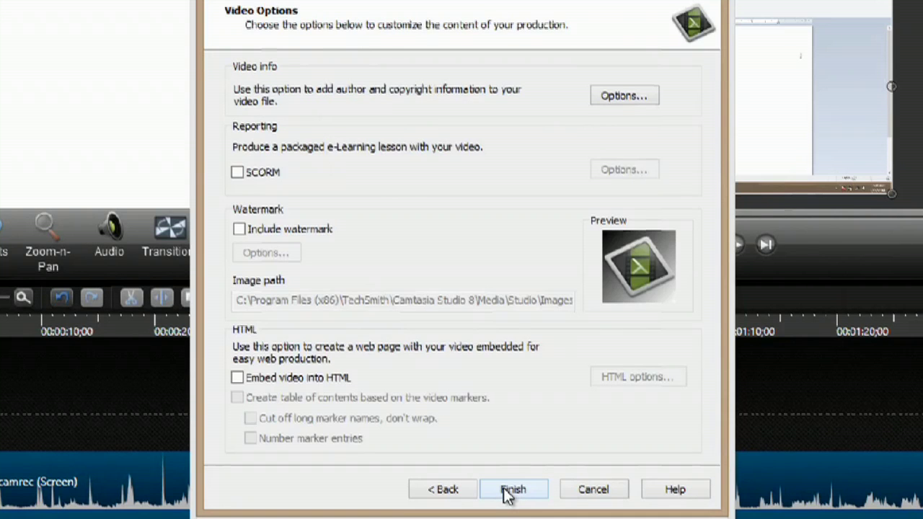
{"action": "left_click", "coordinate": [509, 492]}
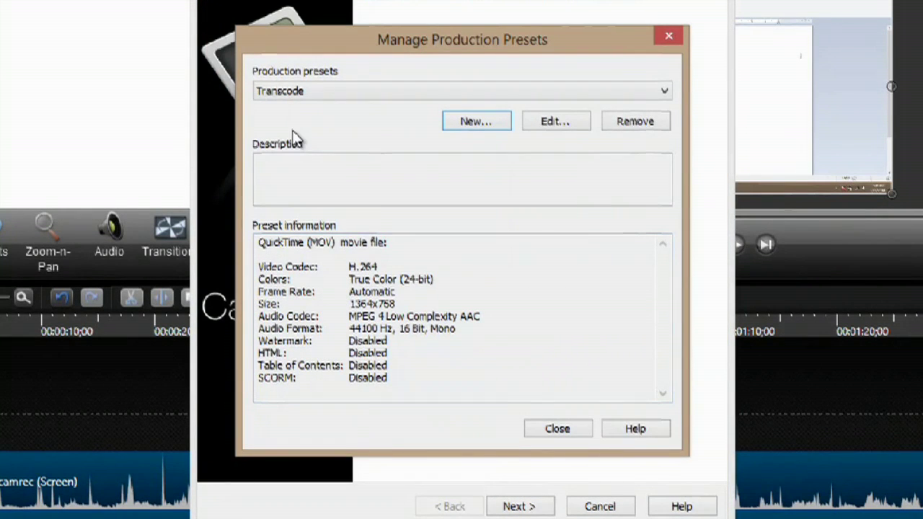
{"action": "left_click", "coordinate": [563, 434]}
Select the Transcode preset, continue, and enter 'Desktop Screen Capture' as the production name.
{"action": "left_click", "coordinate": [472, 80]}
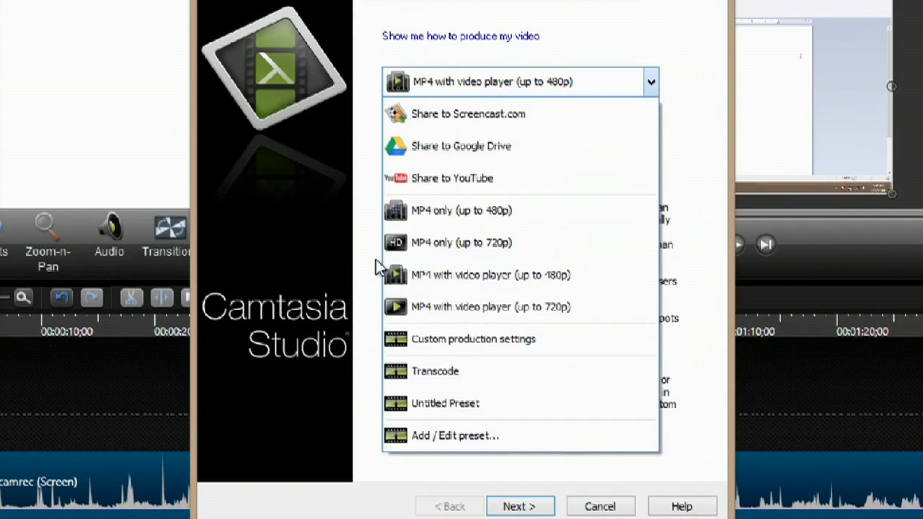
{"action": "left_click", "coordinate": [479, 370]}
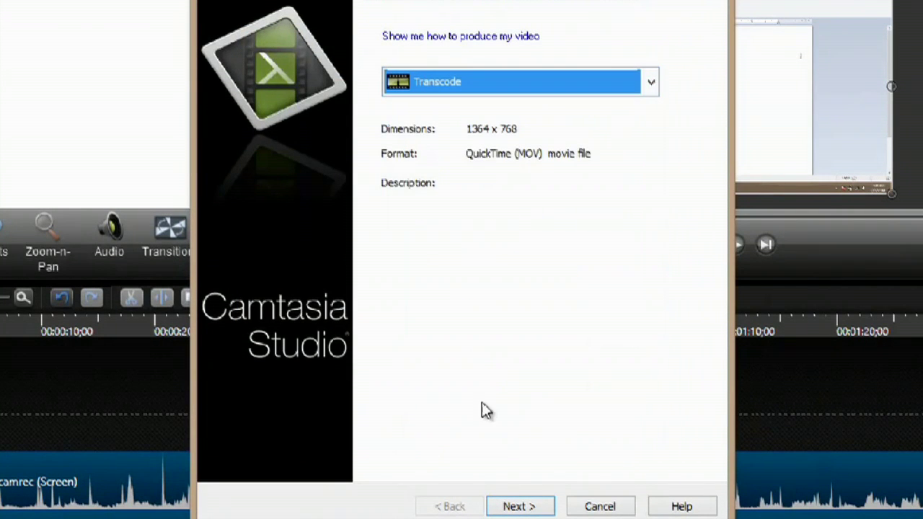
{"action": "left_click", "coordinate": [517, 505]}
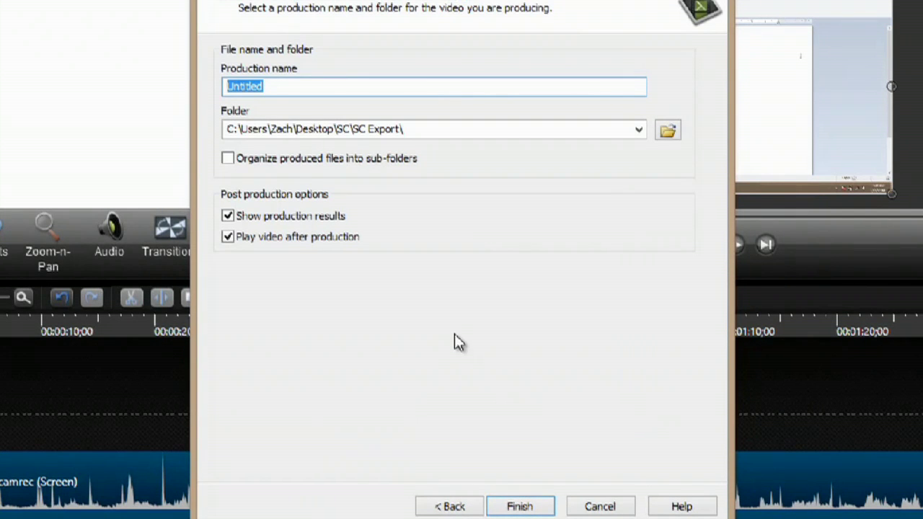
{"action": "type", "text": "Sc"}
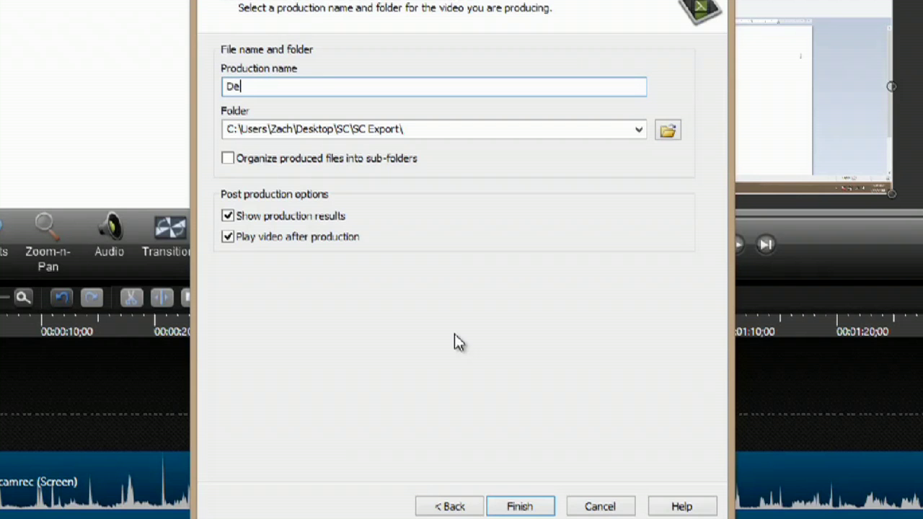
{"action": "type", "text": "op Scre"}
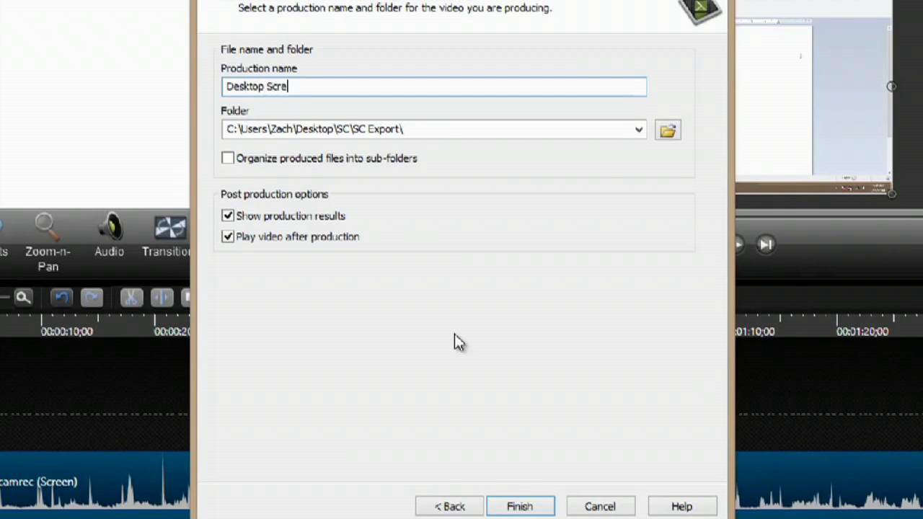
{"action": "type", "text": "ture"}
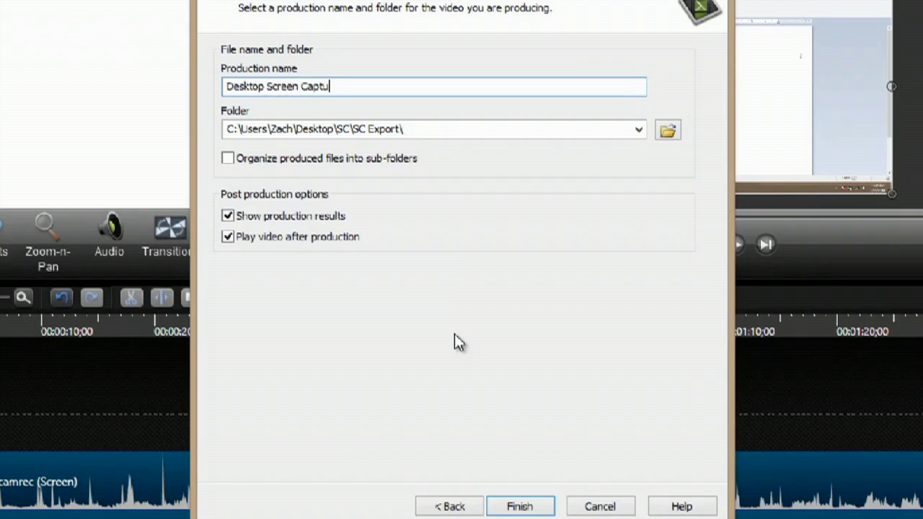